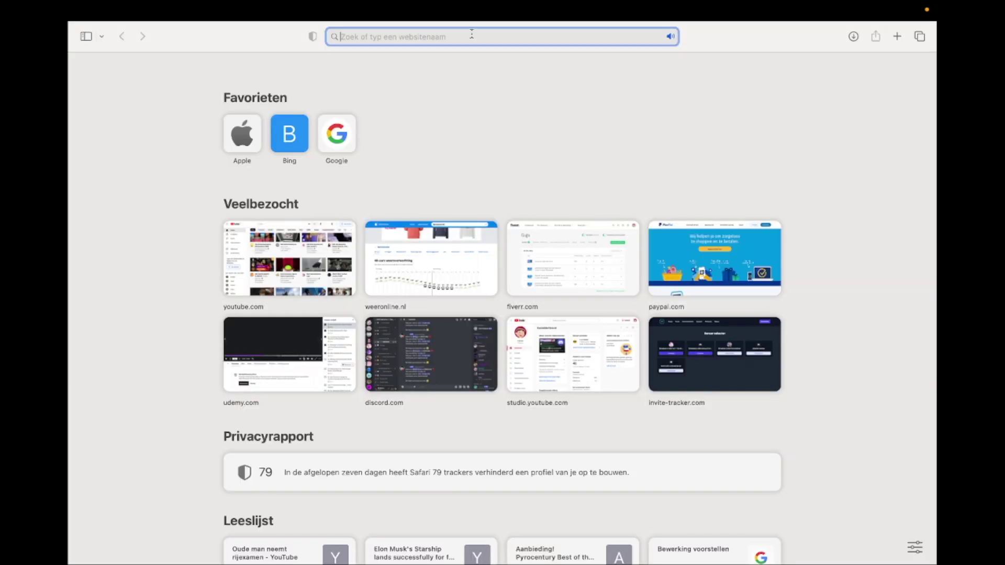
text(c)
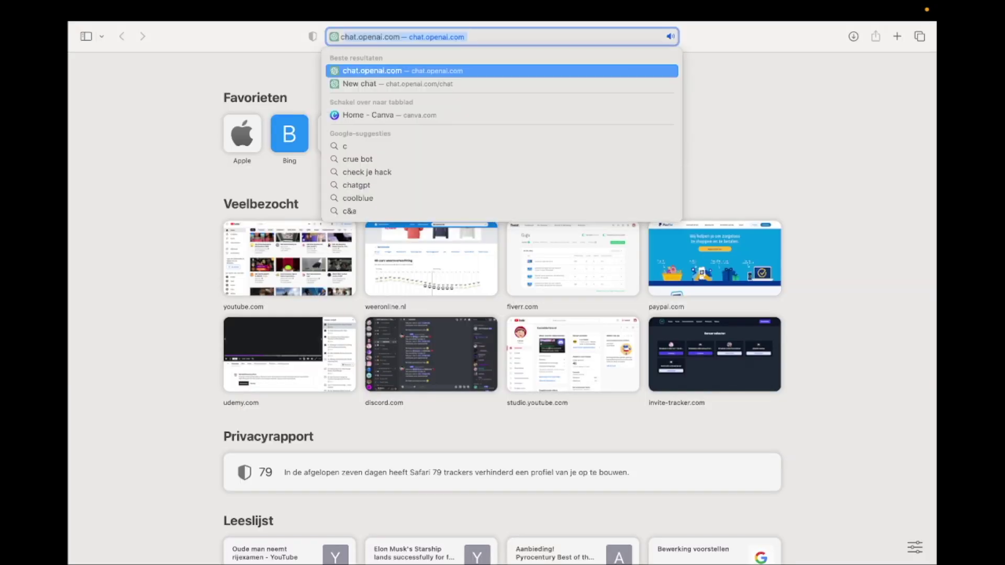
text(rue bot)
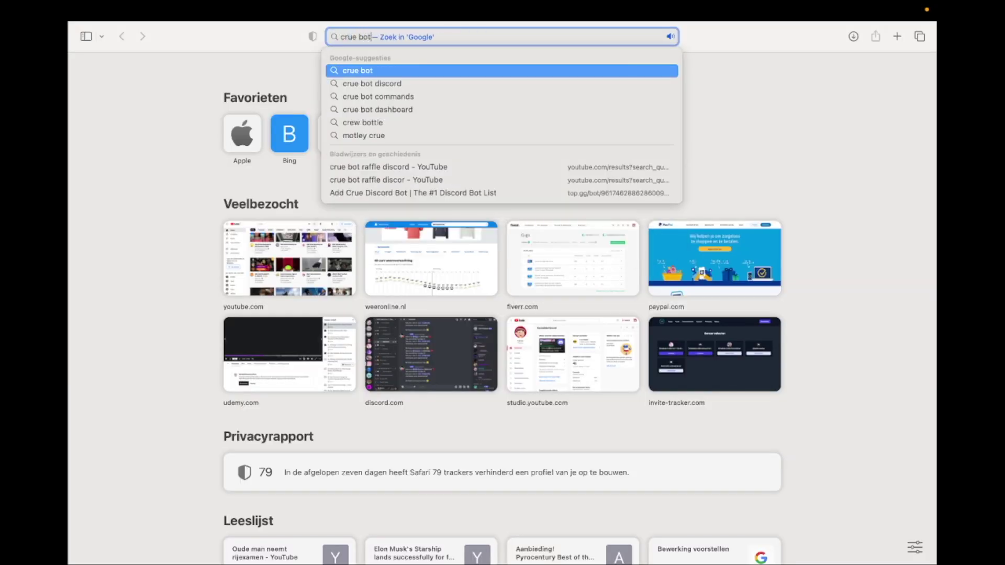
Add Crue from top.gg to the 'Make your server active!!' server and authorize its permissions.
key(Return)
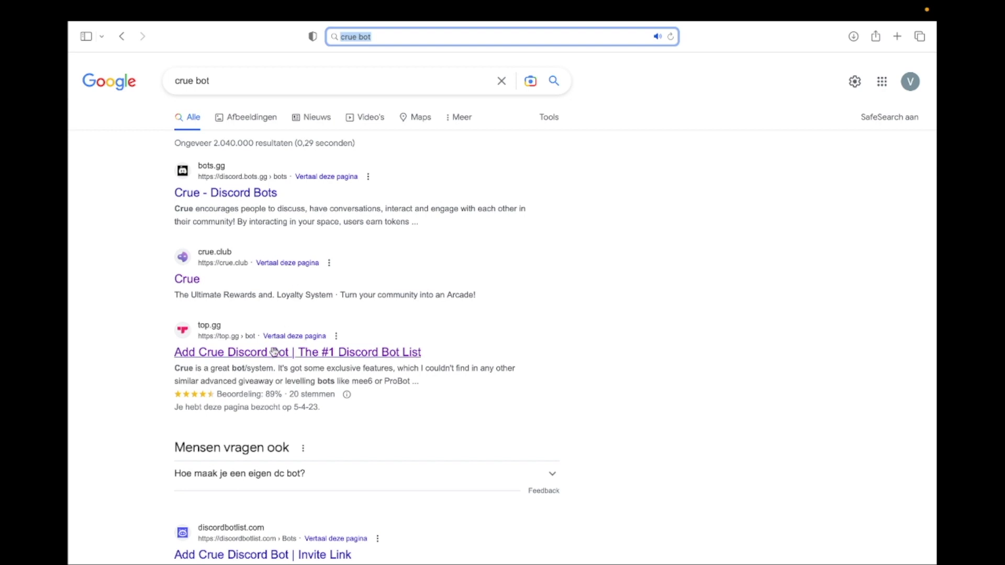
click(273, 353)
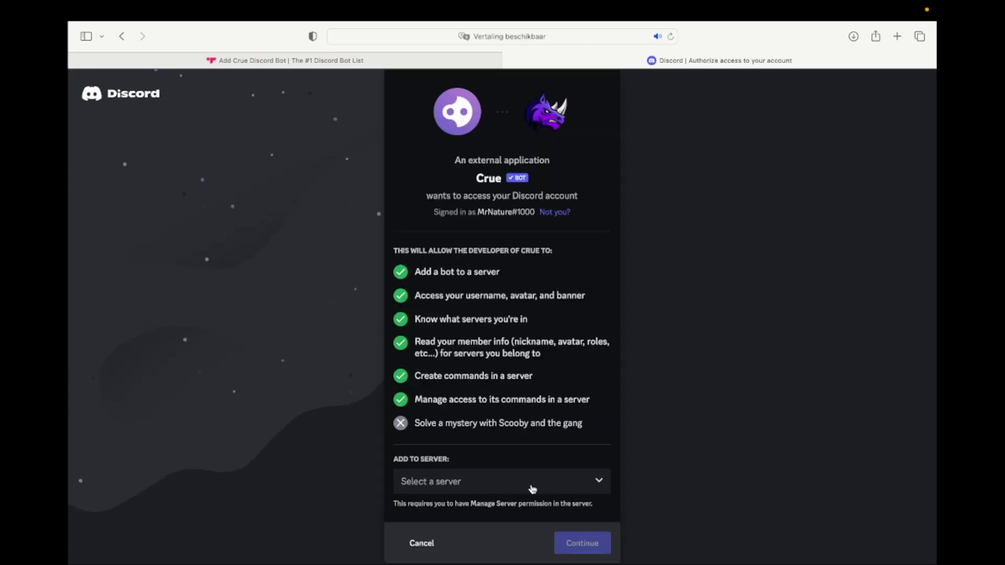
click(530, 489)
click(532, 404)
click(589, 546)
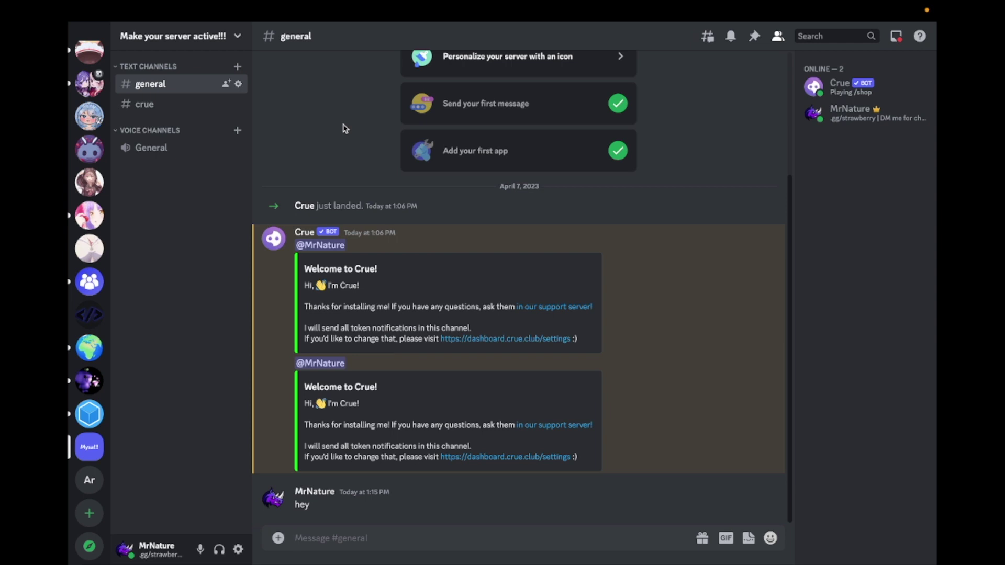
Check Crue's messages in #crue and #general, then go to Server Settings.
click(195, 110)
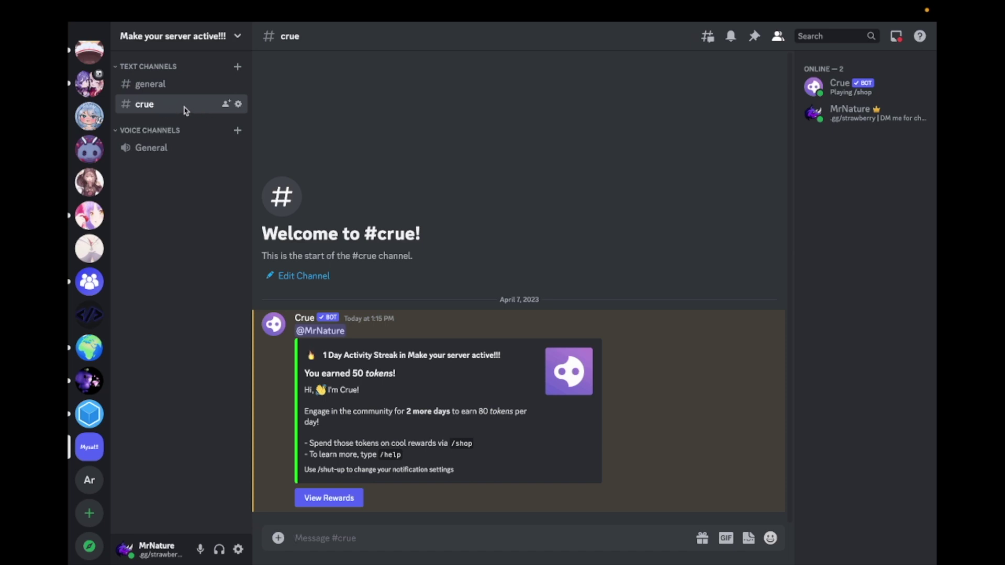
click(187, 88)
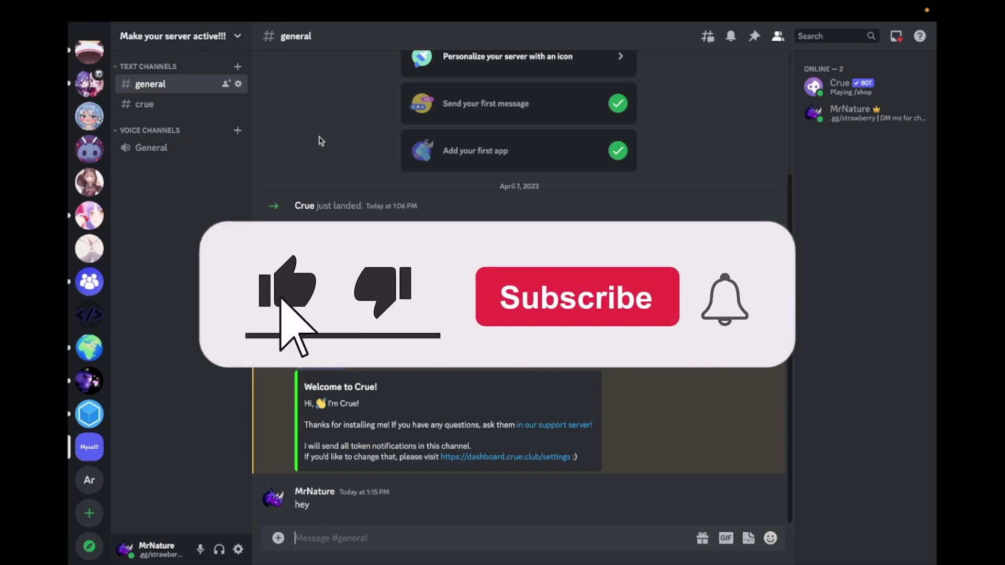
click(220, 44)
click(153, 113)
Review the Active Members role in the server's Roles list.
click(225, 100)
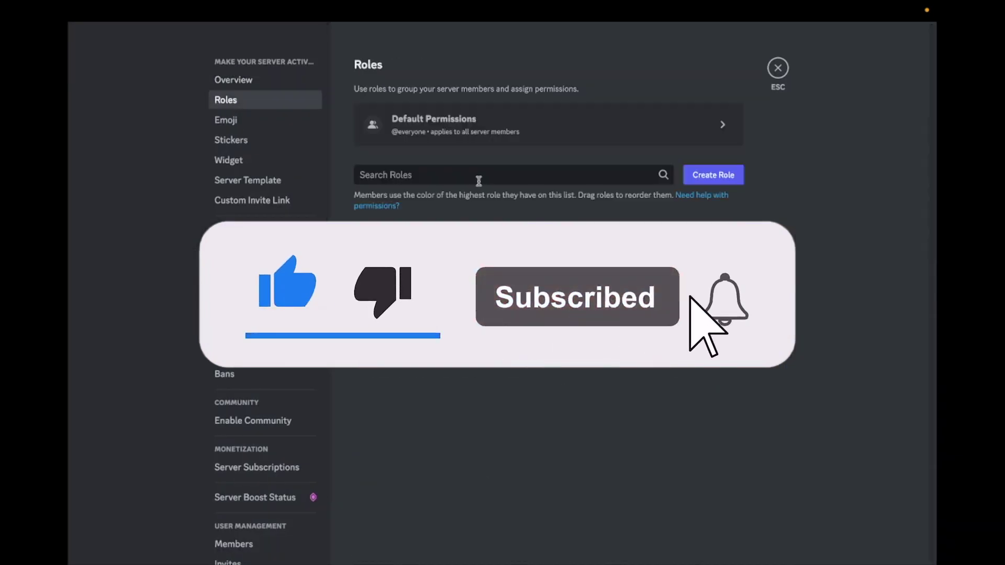
click(479, 267)
drag(581, 157, 483, 154)
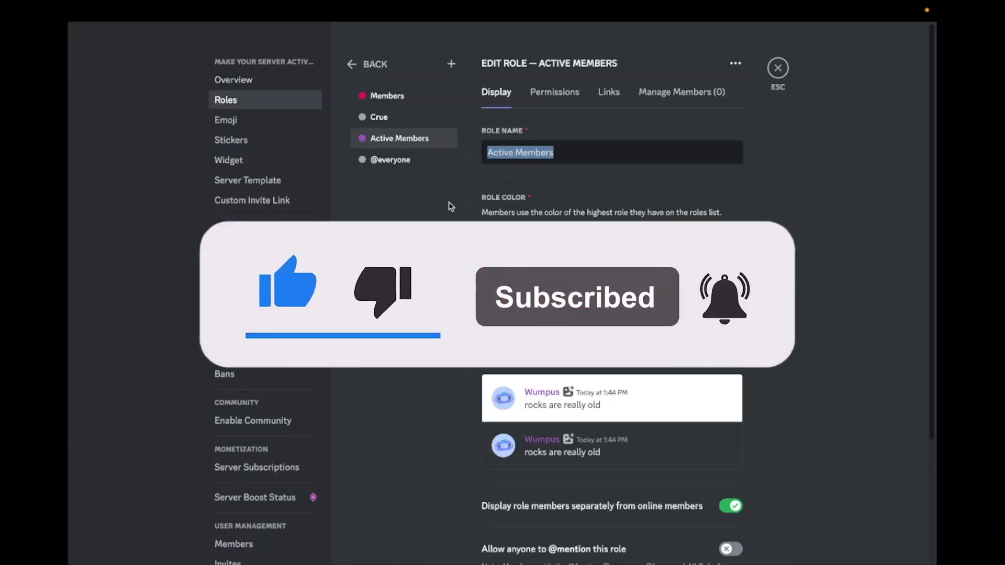
click(487, 155)
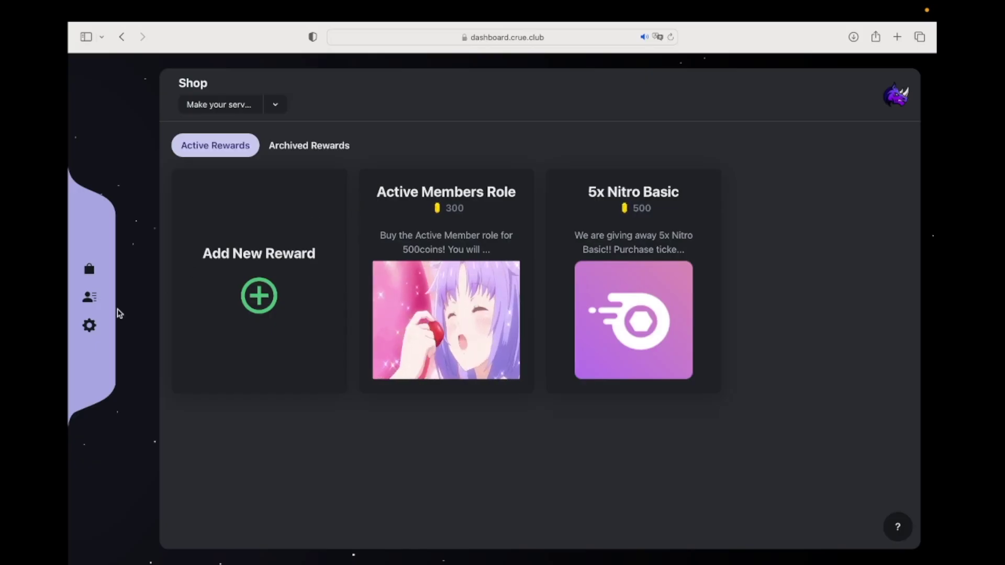
click(90, 325)
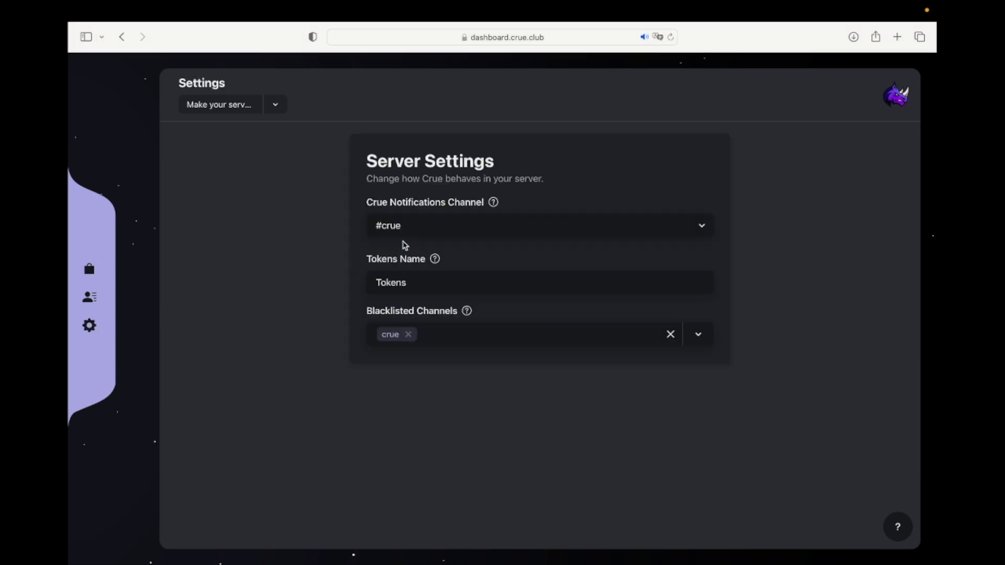
click(432, 228)
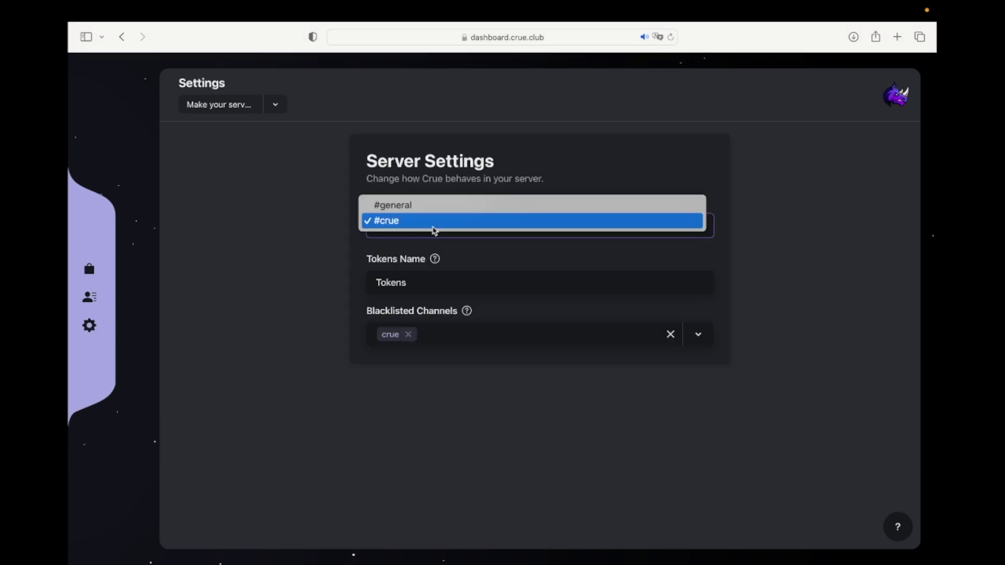
click(433, 228)
drag(448, 275, 321, 276)
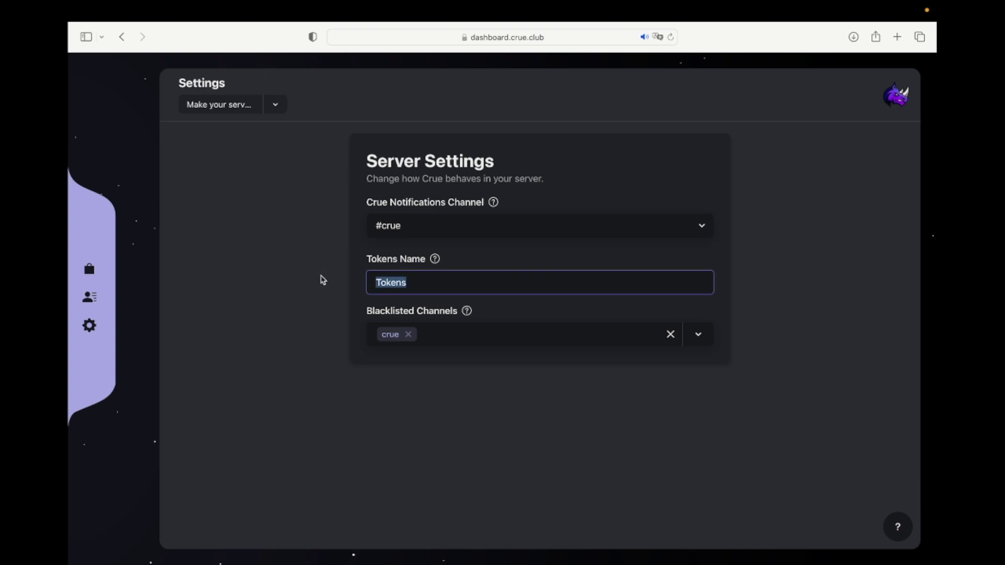
text(Server )
text(Currenc)
key(BackSpace)
key(BackSpace)
key(BackSpace)
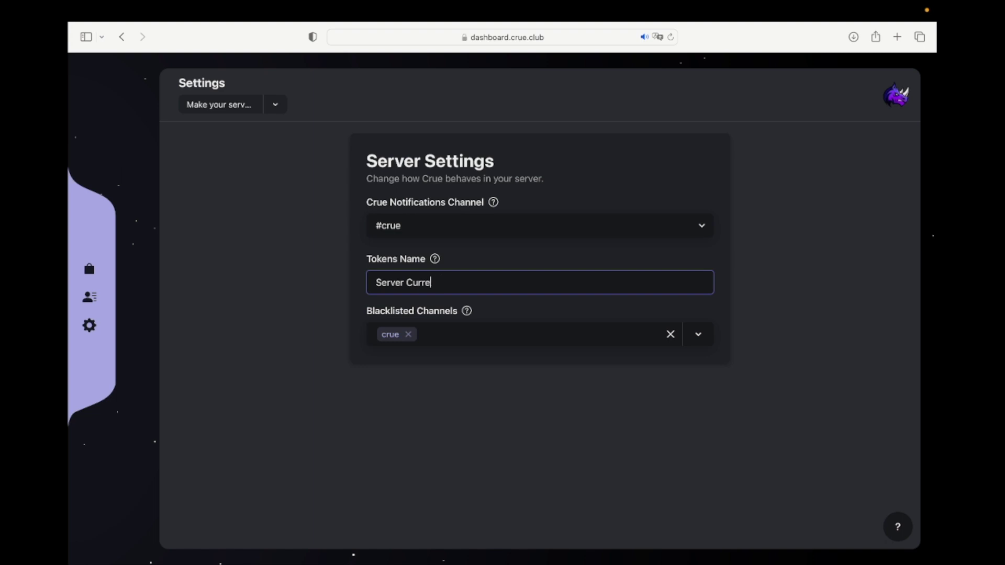
key(BackSpace)
key(BackSpace)
key(BackSpace)
key(BackSpace)
key(BackSpace)
key(BackSpace)
text(Coins)
key(BackSpace)
key(BackSpace)
key(BackSpace)
key(BackSpace)
key(BackSpace)
text(T)
text(okens)
mouse_move(466, 311)
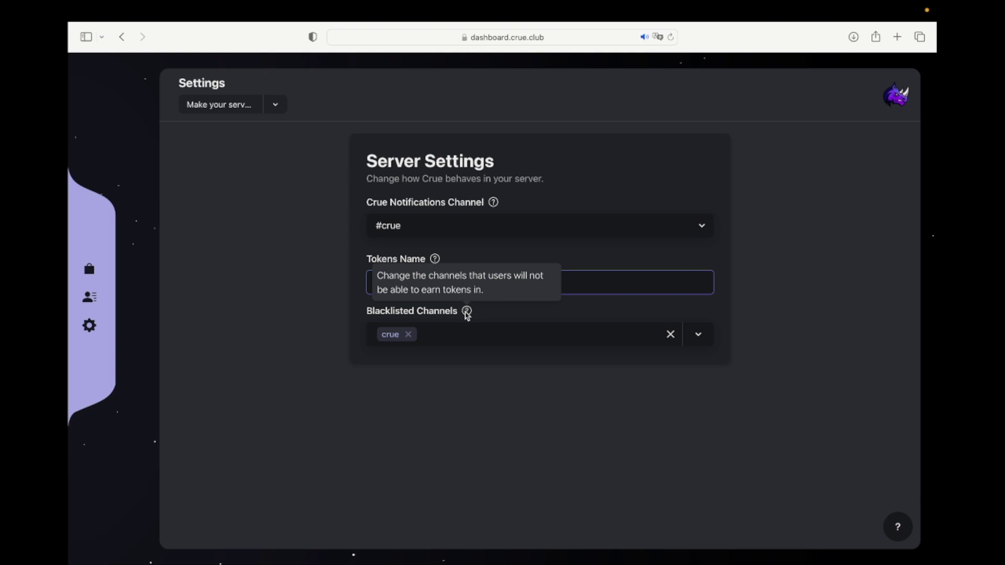
click(698, 335)
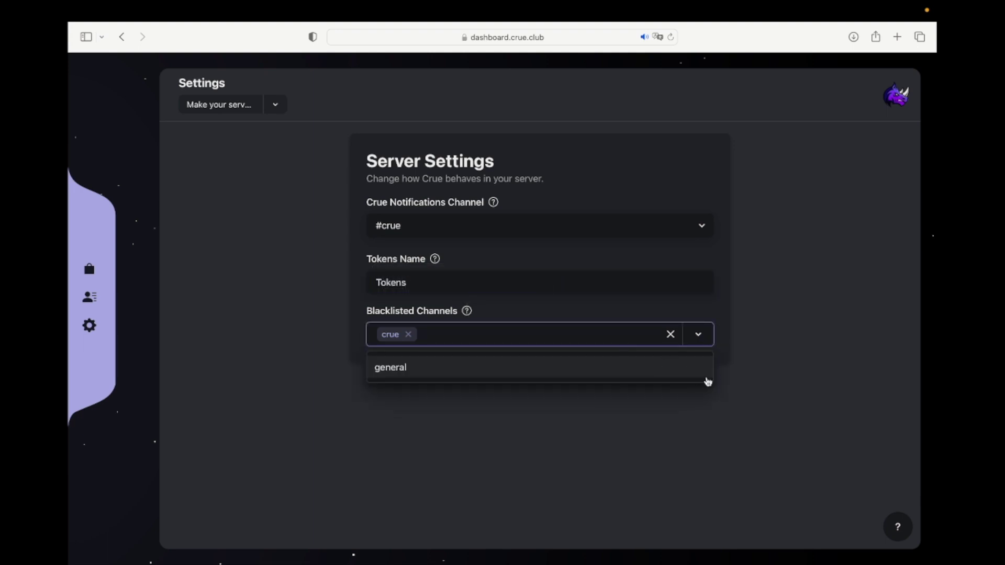
click(706, 381)
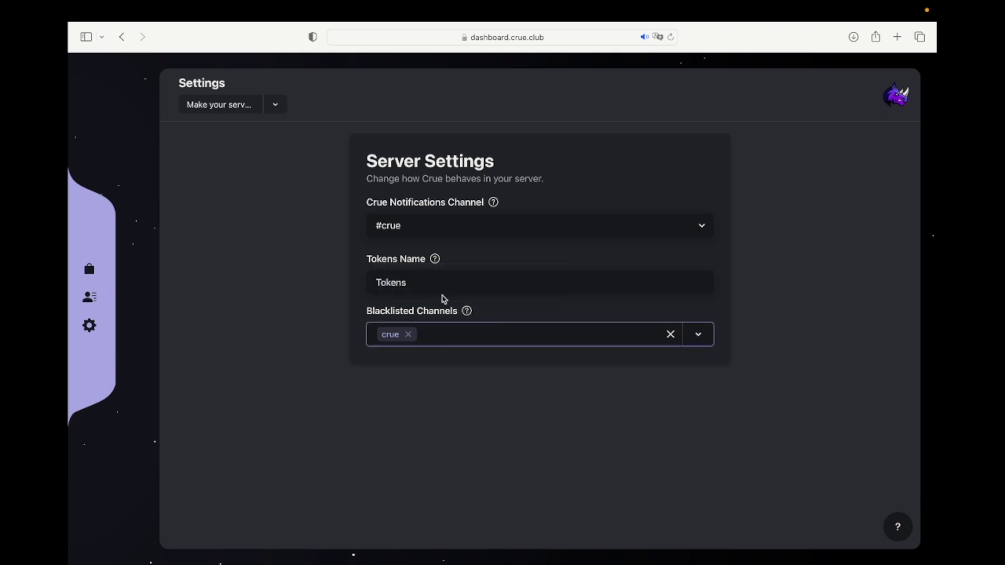
click(228, 179)
click(89, 272)
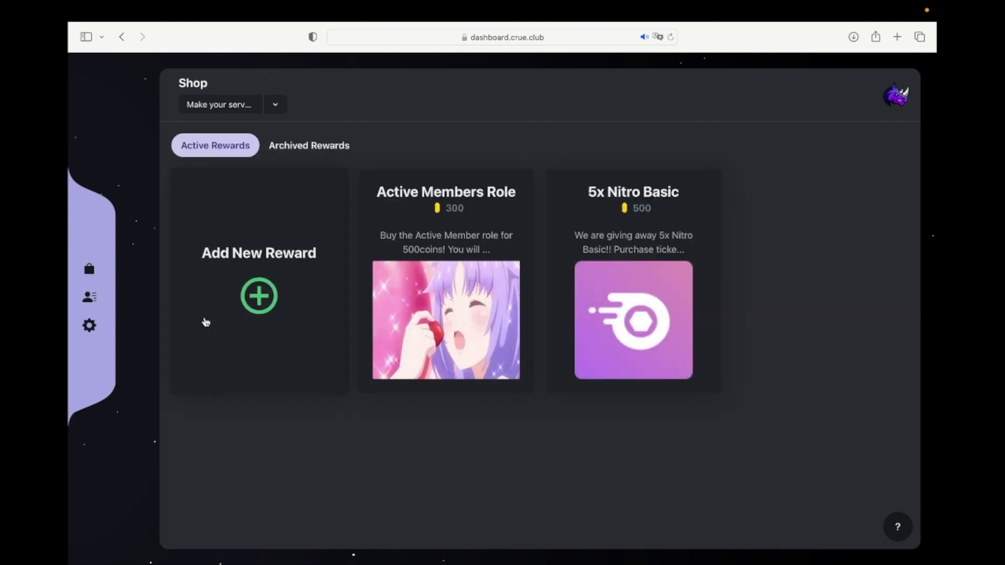
click(268, 285)
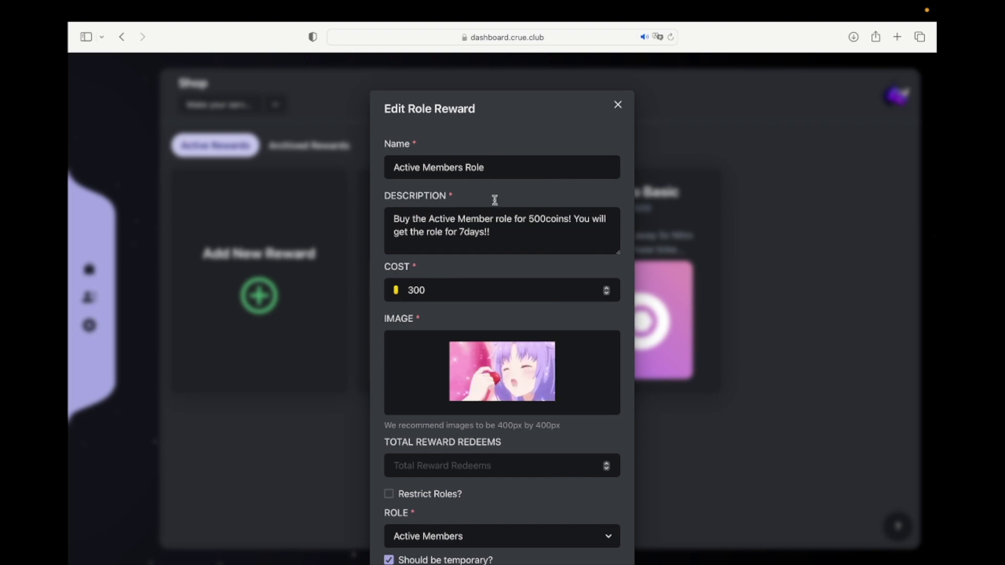
drag(499, 164, 372, 167)
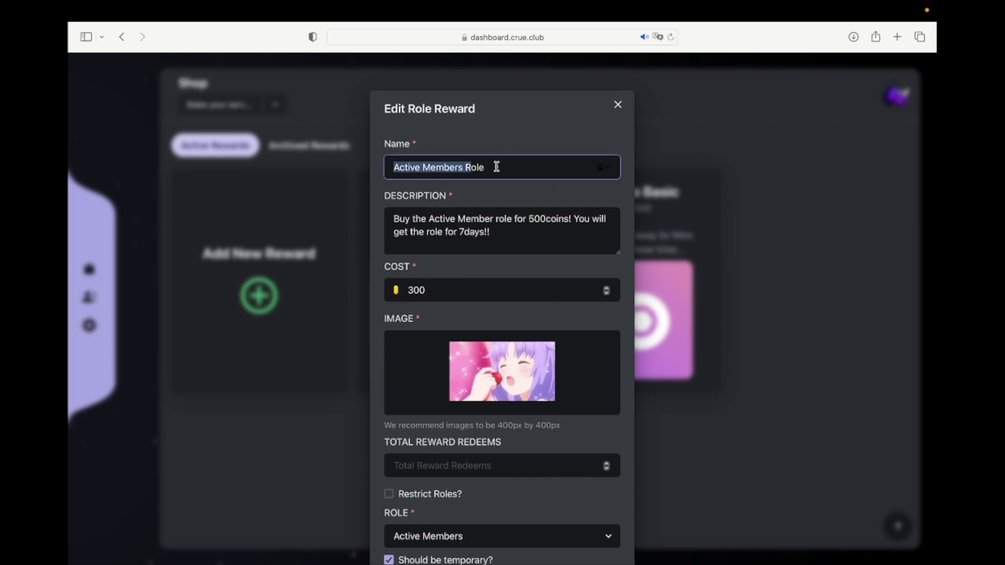
drag(502, 234, 375, 215)
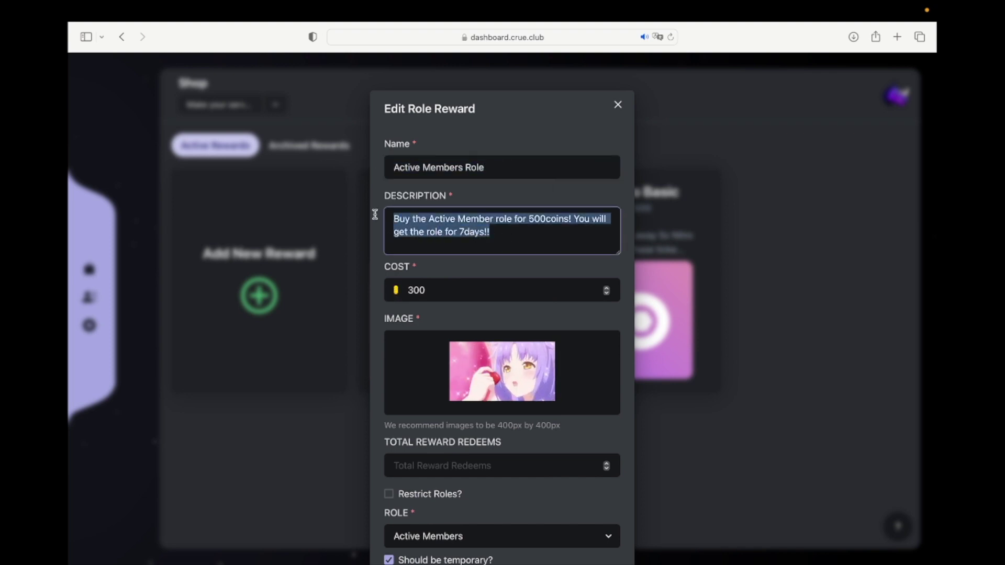
click(456, 273)
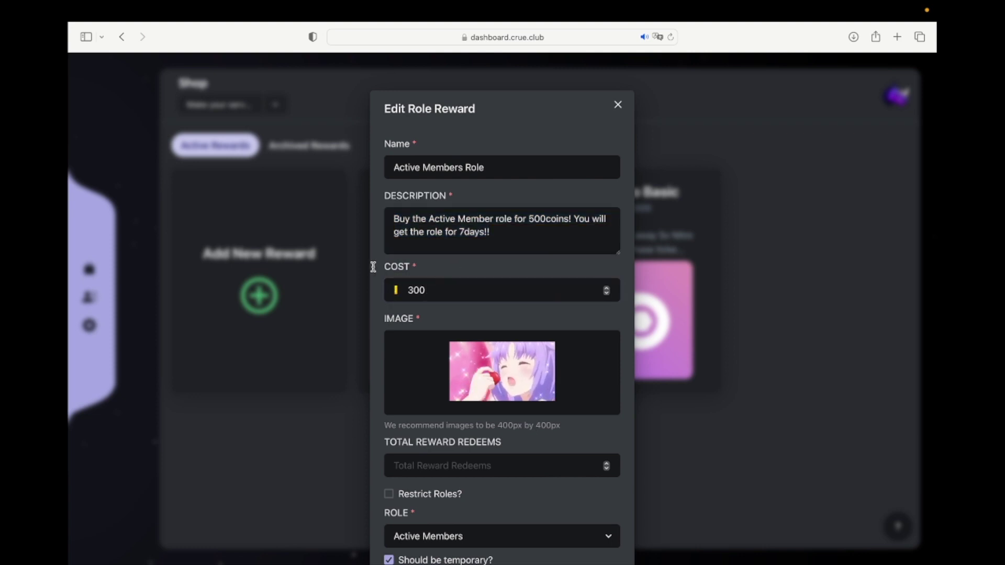
drag(373, 266, 457, 267)
click(463, 289)
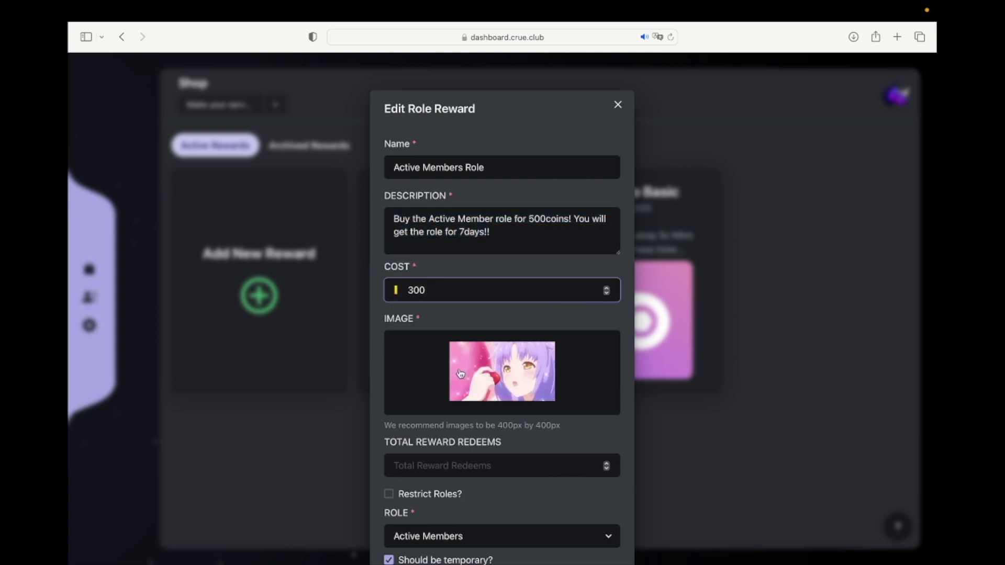
scroll(460, 375, down, 3)
scroll(460, 409, down, 1)
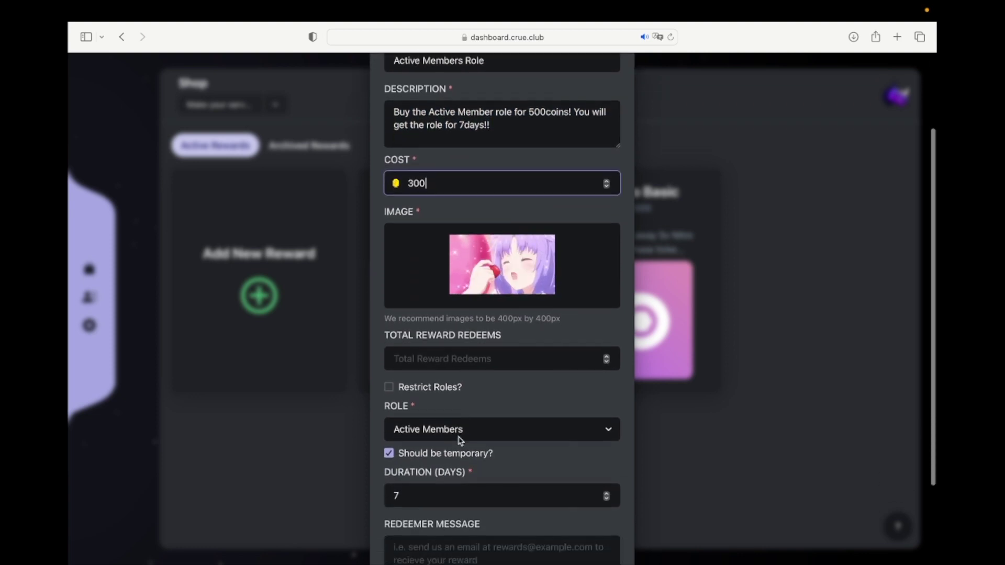
click(492, 429)
scroll(451, 389, down, 3)
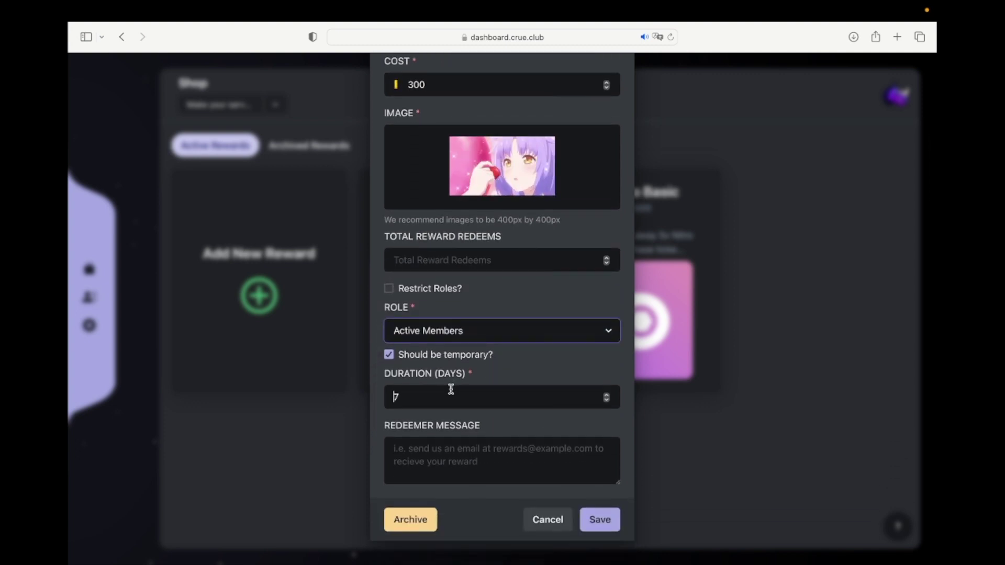
click(452, 392)
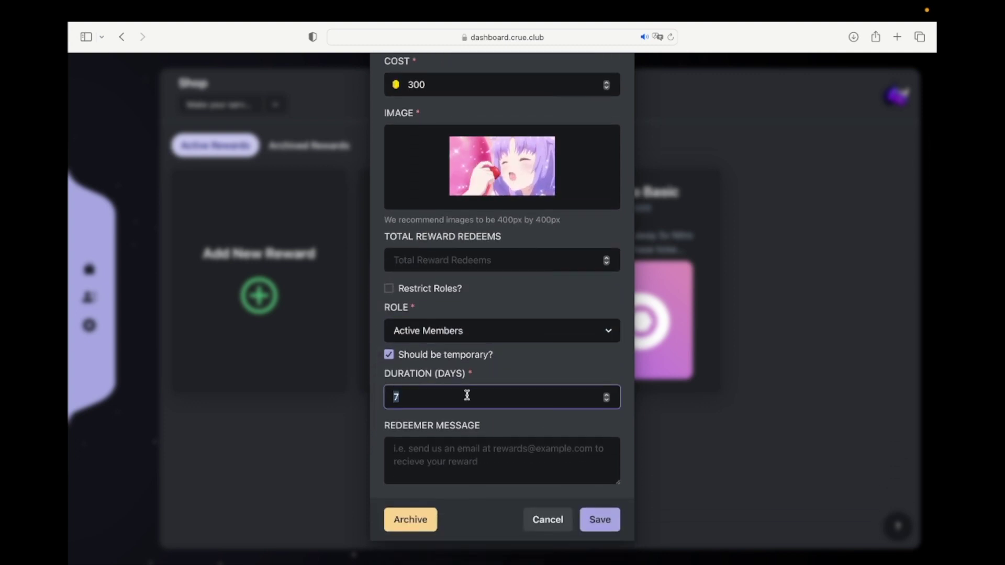
click(601, 522)
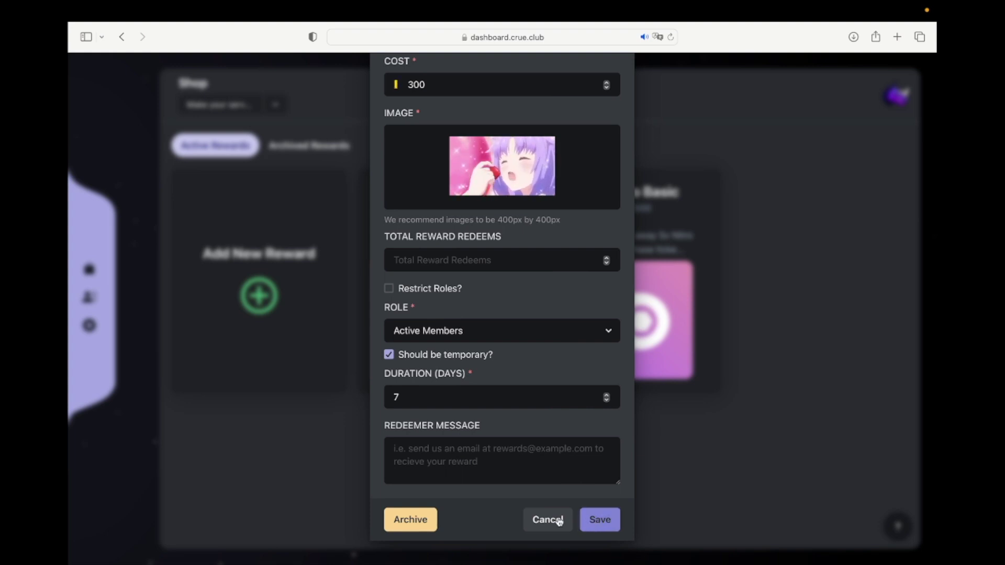
click(559, 522)
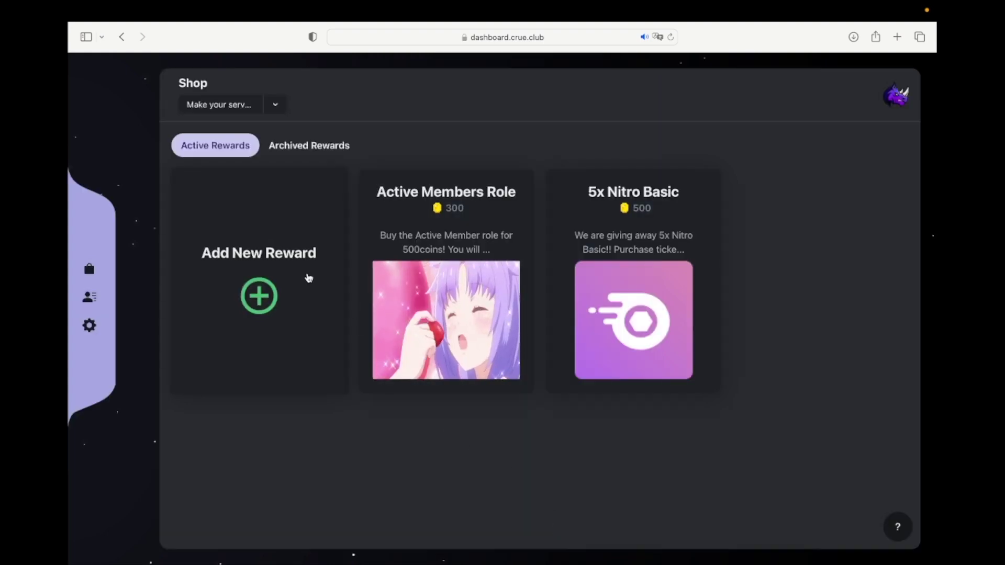
Review the 5x Nitro Basic raffle reward's name and description fields.
click(303, 274)
click(584, 271)
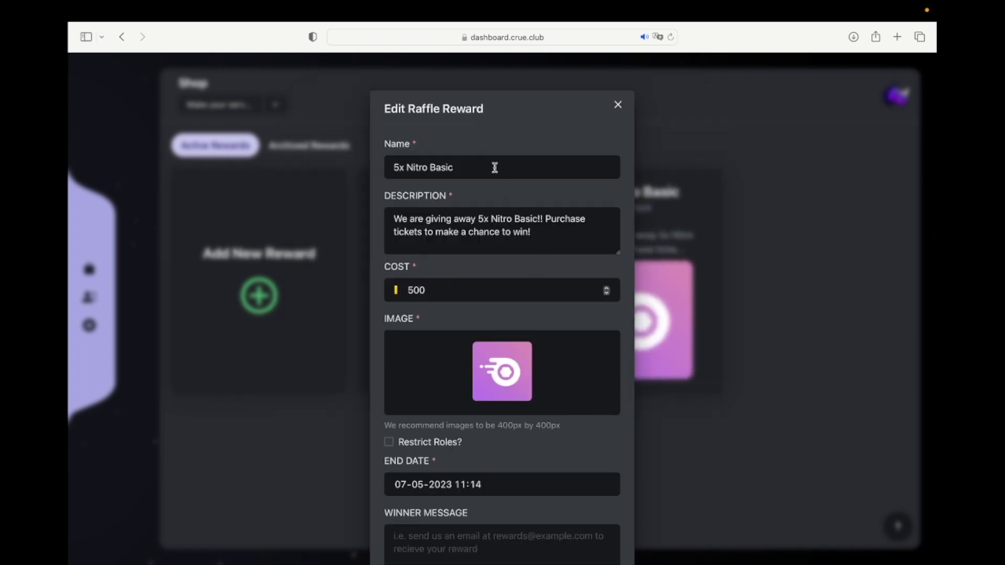
drag(495, 168, 390, 168)
click(549, 240)
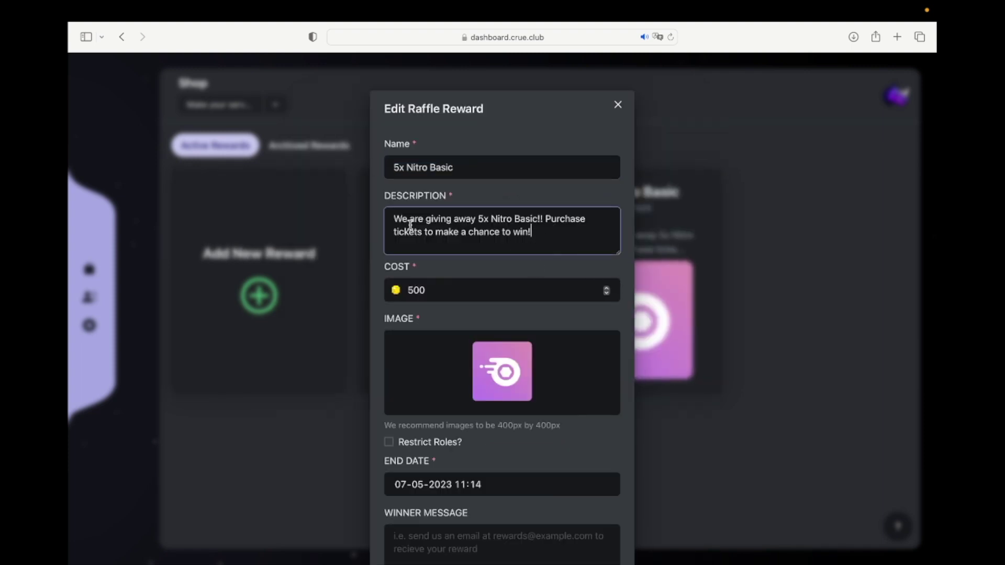
drag(408, 226, 378, 213)
click(456, 271)
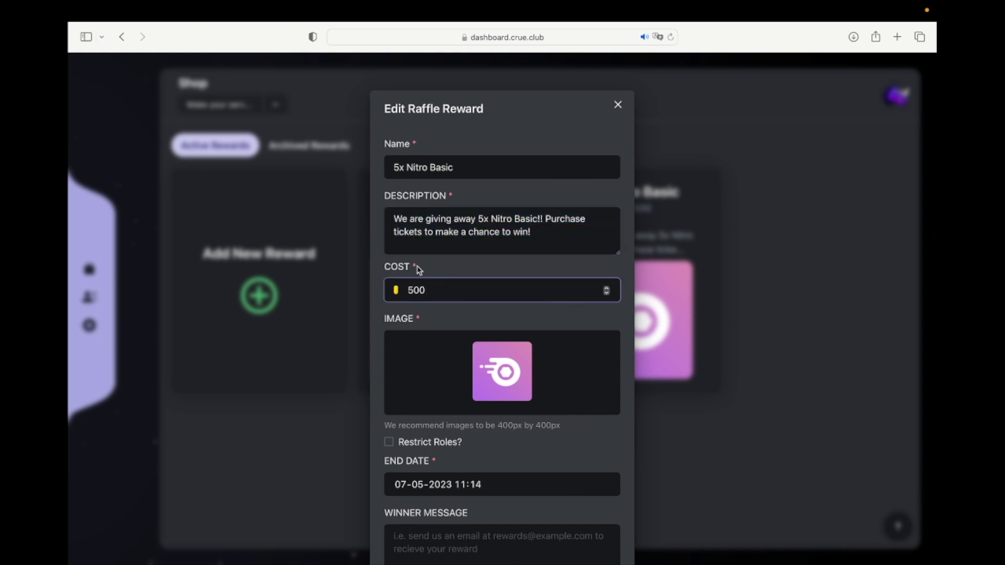
drag(381, 269, 410, 267)
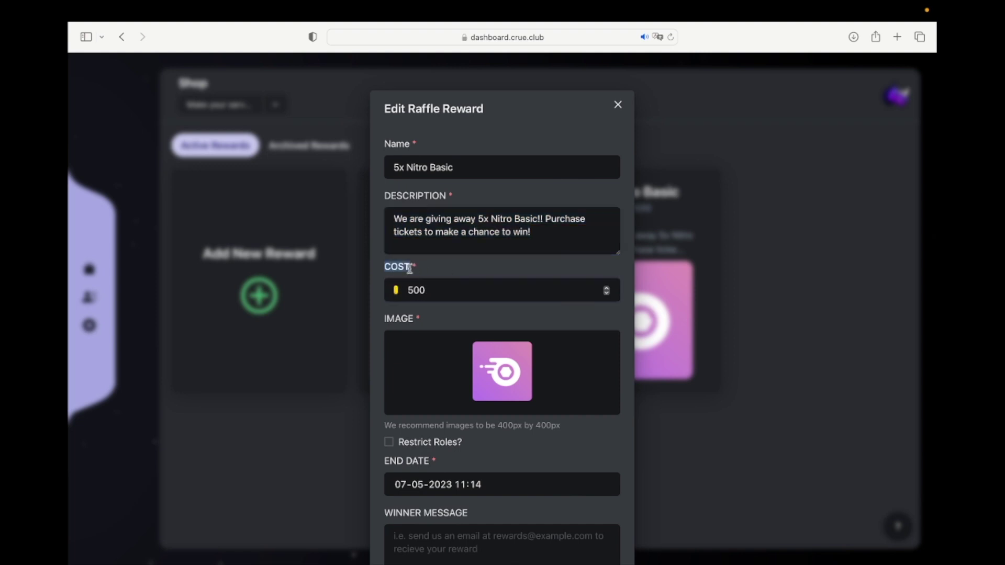
click(444, 272)
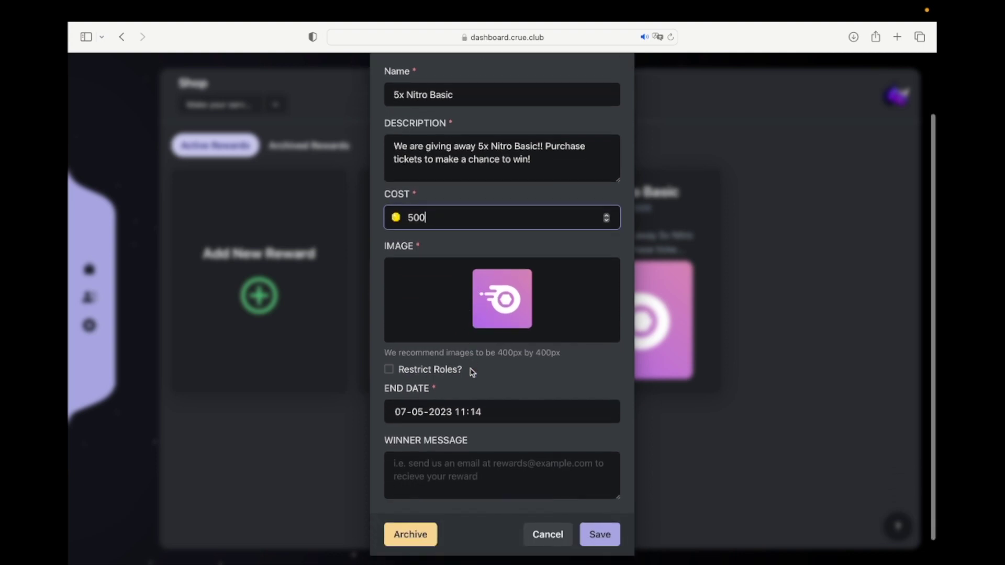
scroll(469, 372, down, 2)
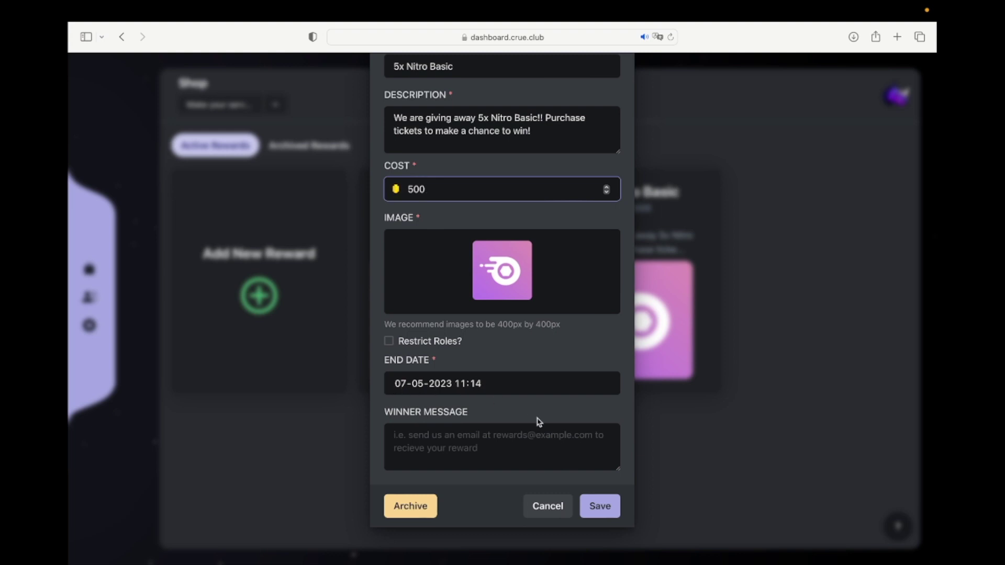
click(596, 506)
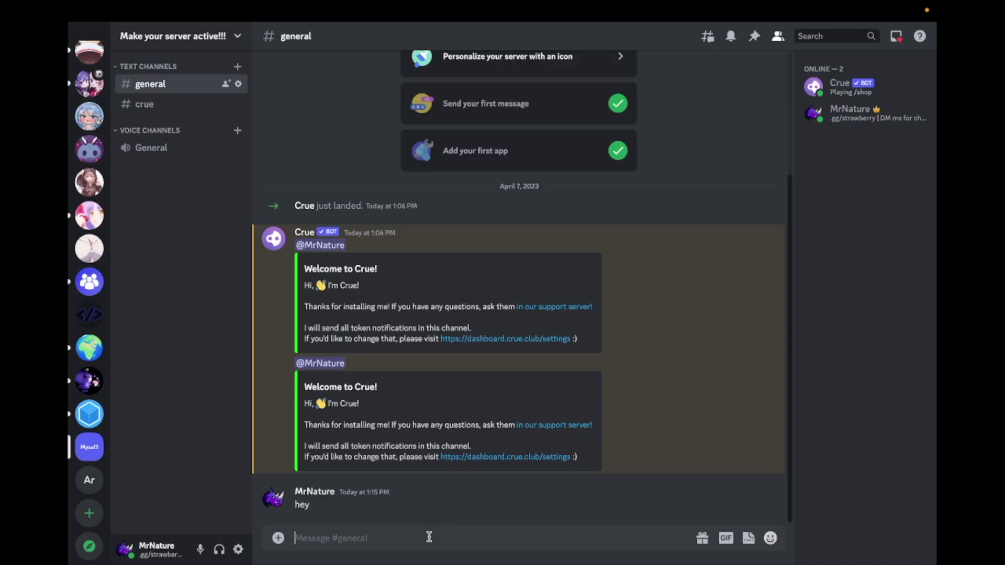
double_click(311, 507)
click(364, 511)
click(729, 484)
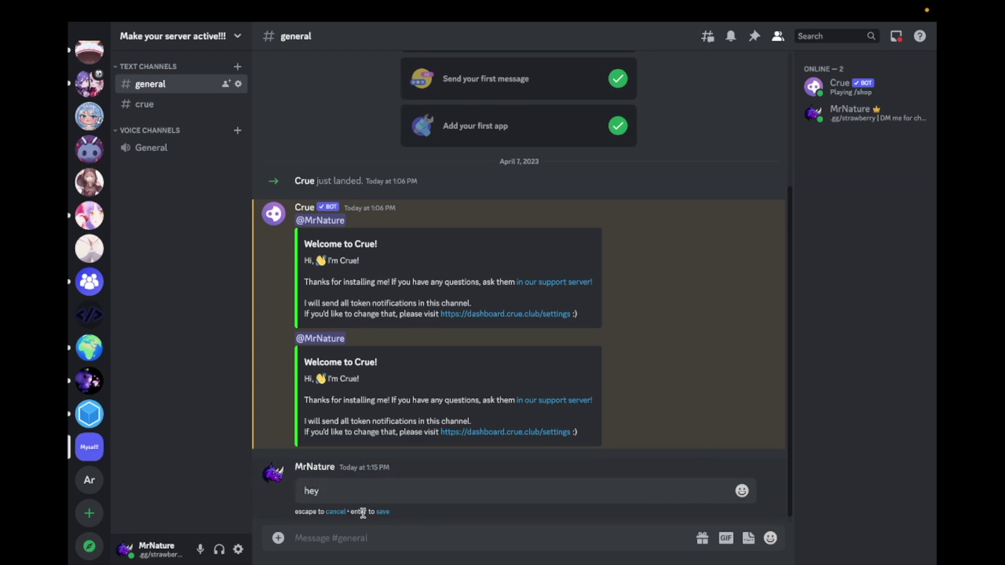
click(340, 519)
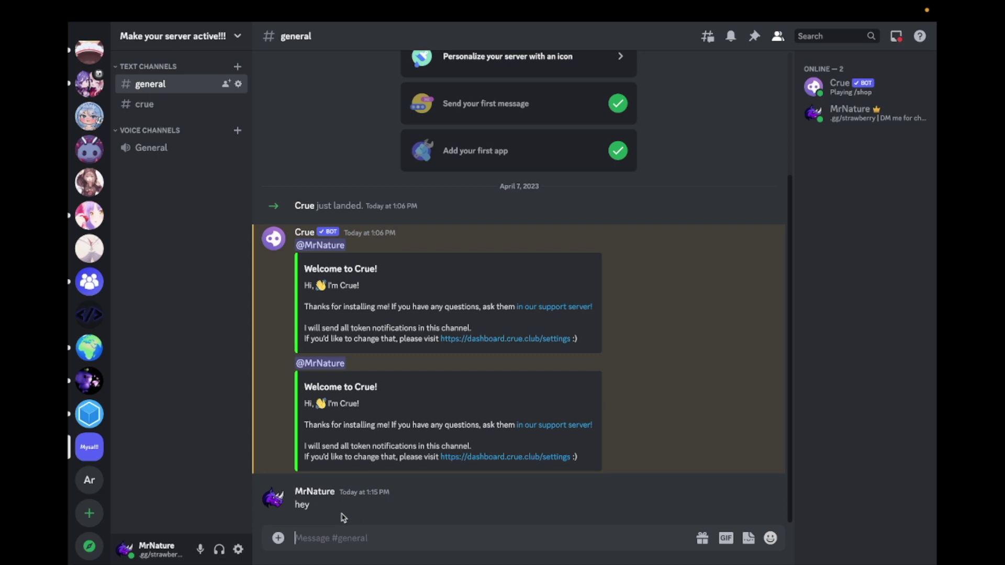